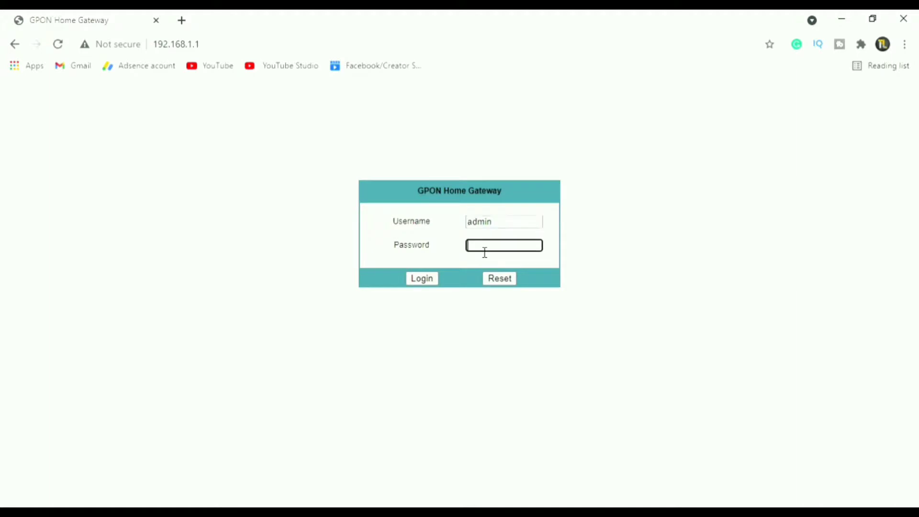
# Log in to the router admin and go to the Status > Home Networking page
pyautogui.press('Return')
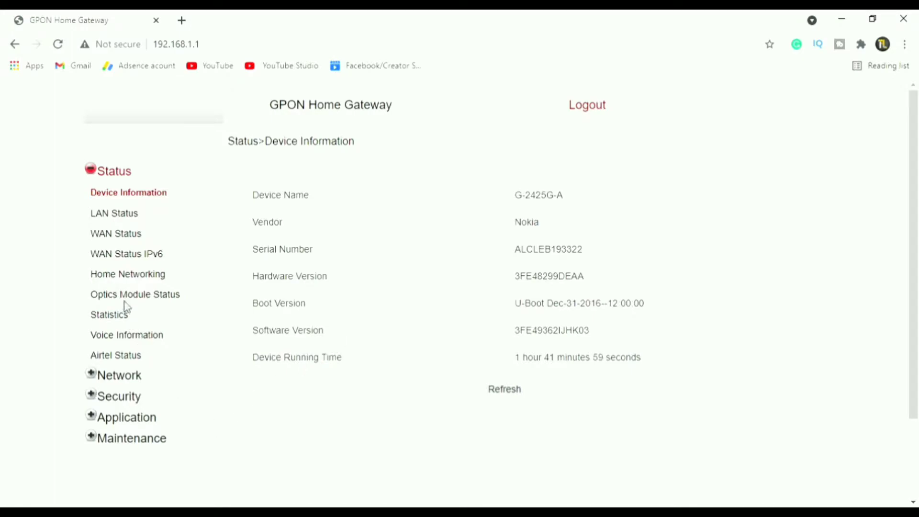
pyautogui.click(138, 283)
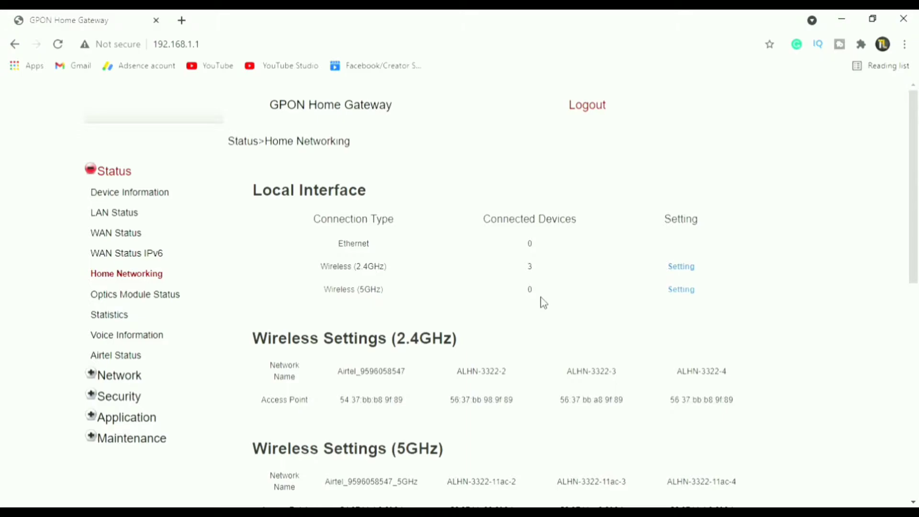
pyautogui.moveTo(918, 225); pyautogui.dragTo(917, 383)
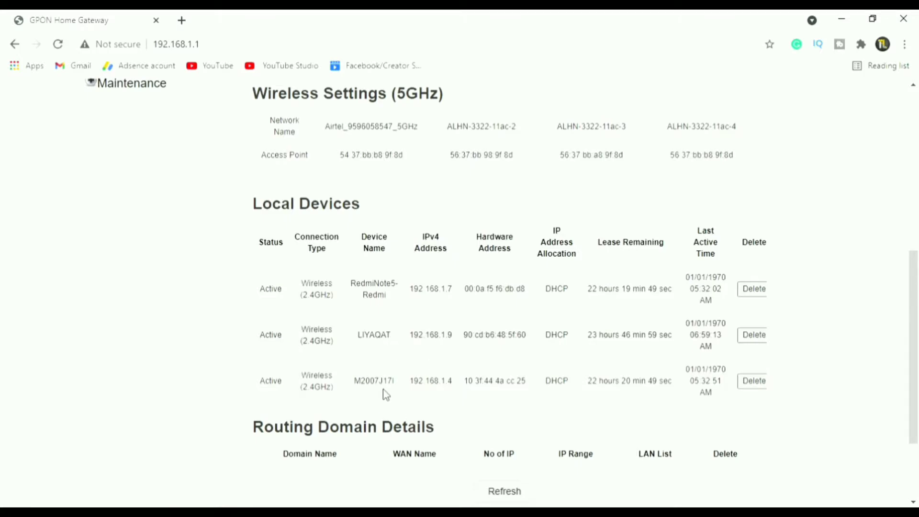
pyautogui.scroll(-3, 386, 394)
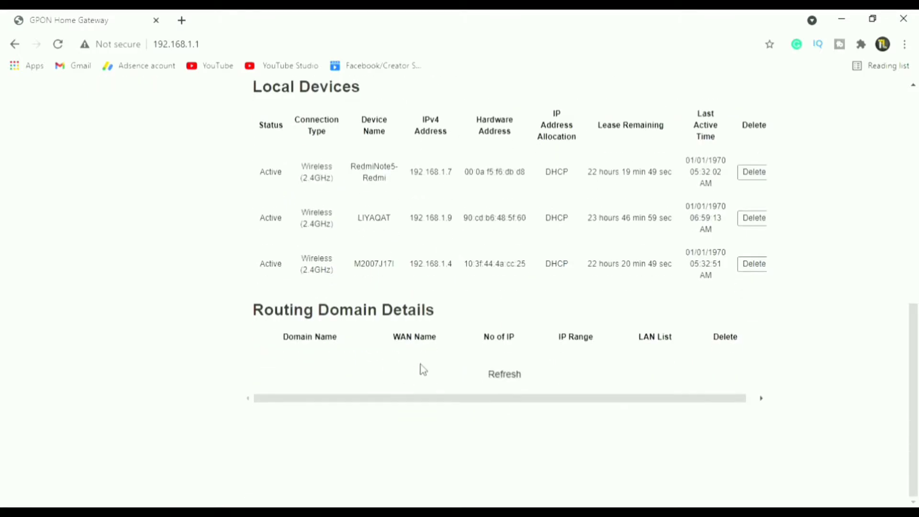
pyautogui.scroll(10, 425, 366)
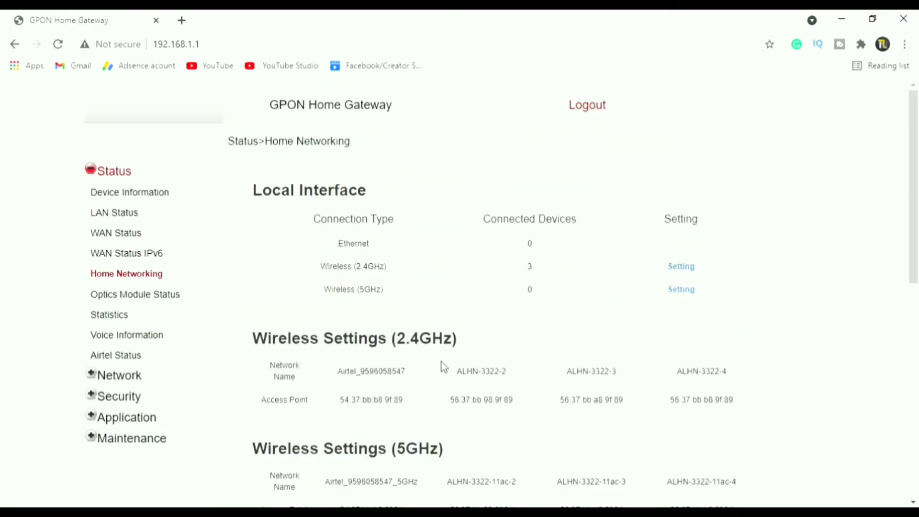
pyautogui.moveTo(915, 280); pyautogui.dragTo(916, 432)
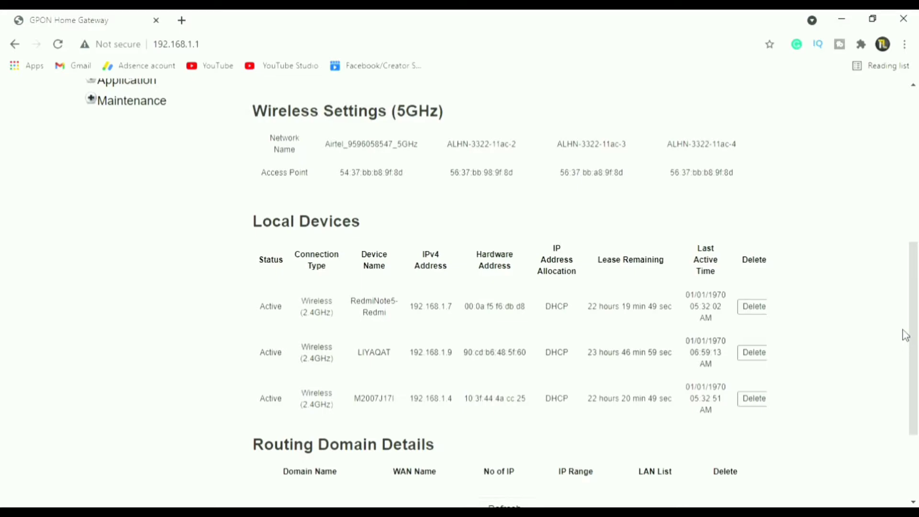
pyautogui.scroll(1, 912, 321)
pyautogui.moveTo(914, 306); pyautogui.dragTo(914, 201)
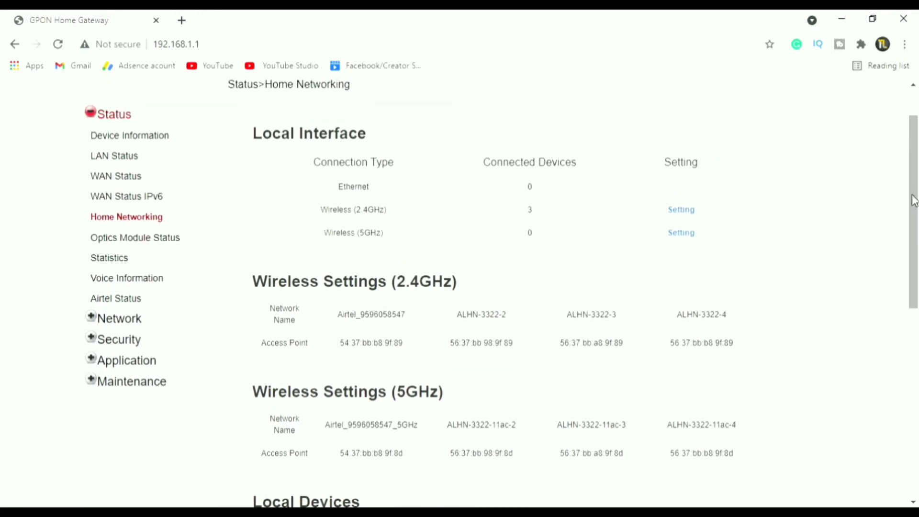
# Open the 2.4GHz wireless settings and rename the SSID to Airtelfiber4G
pyautogui.click(679, 210)
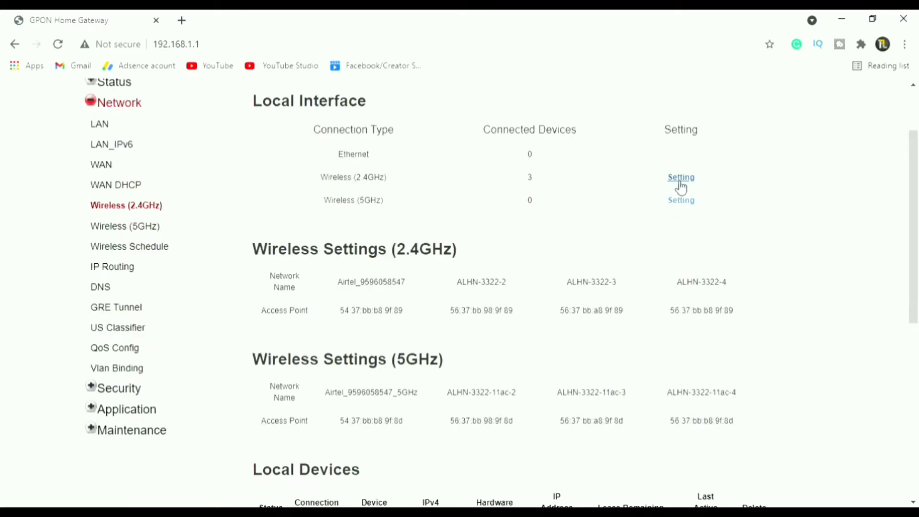
pyautogui.click(679, 183)
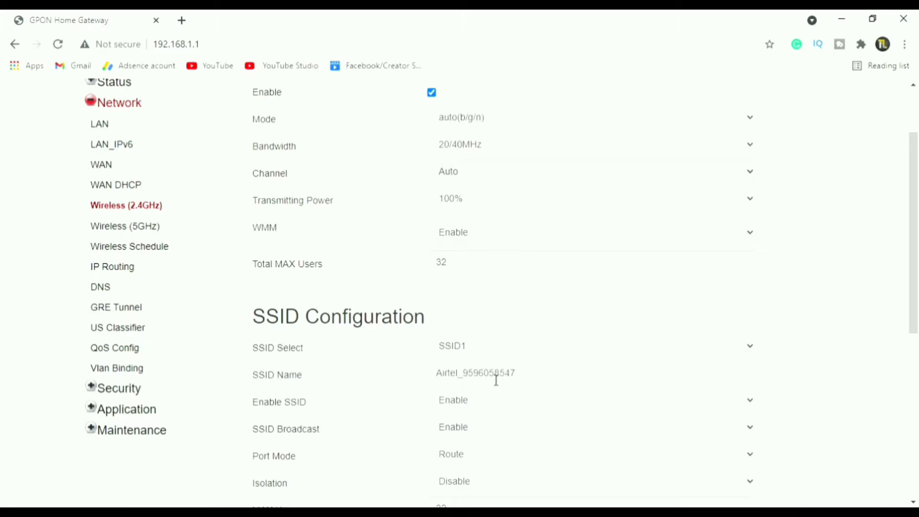
pyautogui.click(541, 378)
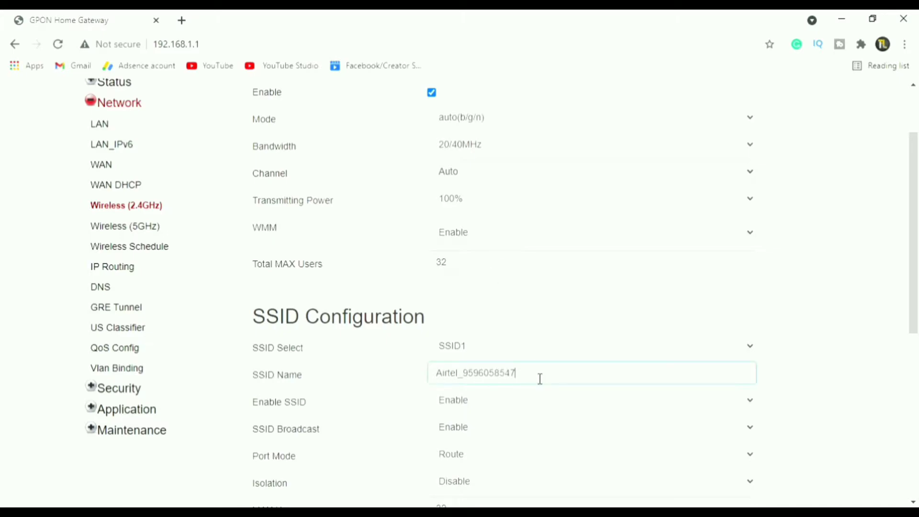
pyautogui.press('BackSpace')
pyautogui.press('BackSpace')
pyautogui.press('BackSpace')
pyautogui.press('BackSpace')
pyautogui.press('BackSpace')
pyautogui.press('BackSpace')
pyautogui.press('BackSpace')
pyautogui.press('BackSpace')
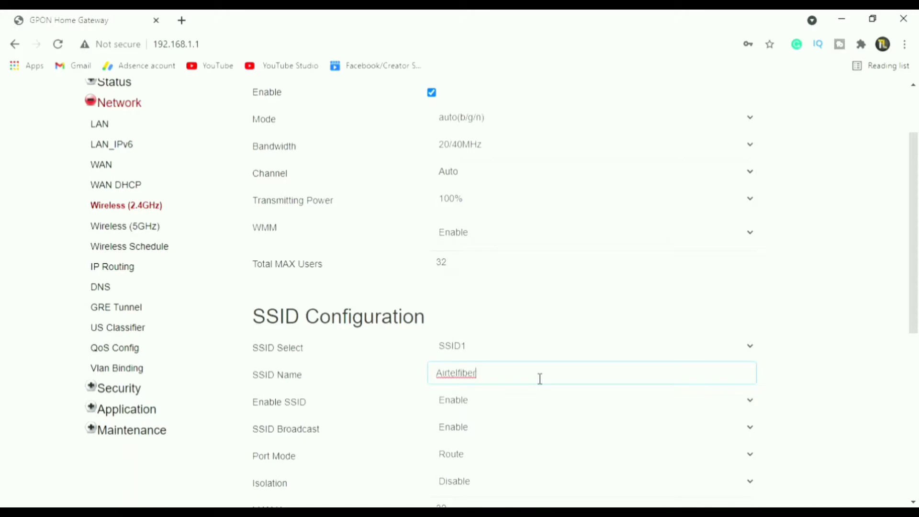
pyautogui.write('4g')
# Replace the 2.4GHz WPA key with a new key and save the settings
pyautogui.moveTo(915, 297); pyautogui.dragTo(915, 440)
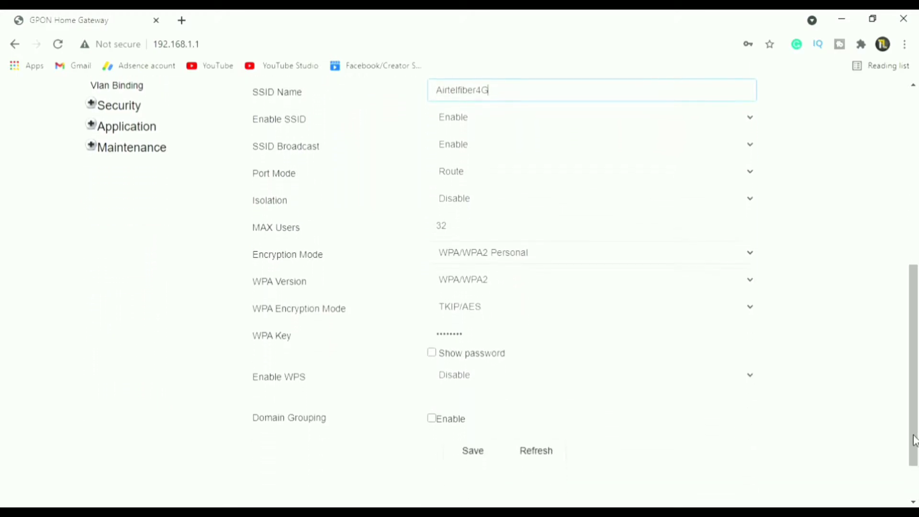
pyautogui.click(432, 355)
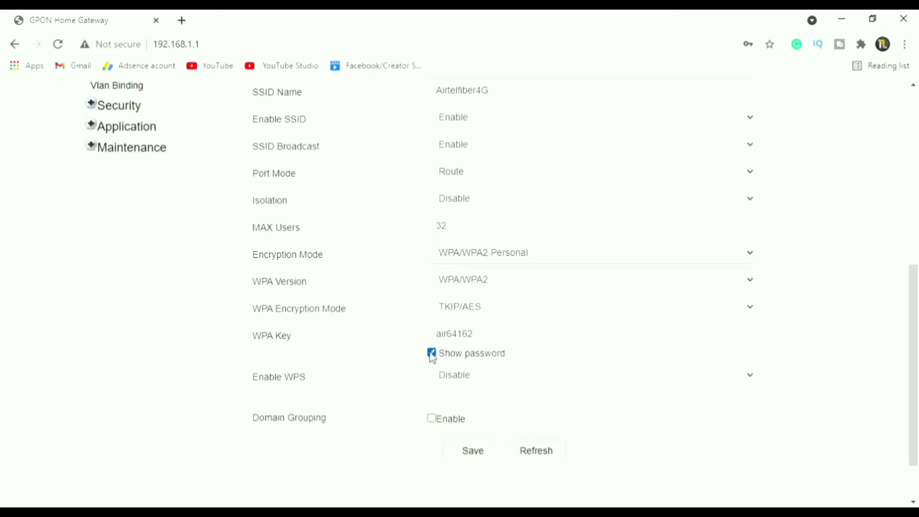
pyautogui.click(499, 339)
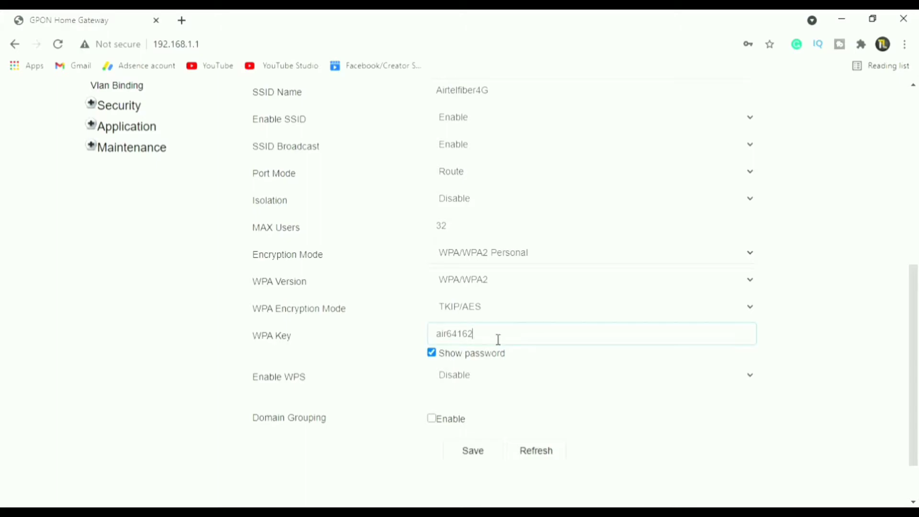
pyautogui.click(437, 355)
pyautogui.click(479, 344)
pyautogui.hotkey('ctrl', 'a')
pyautogui.press('BackSpace')
pyautogui.click(474, 452)
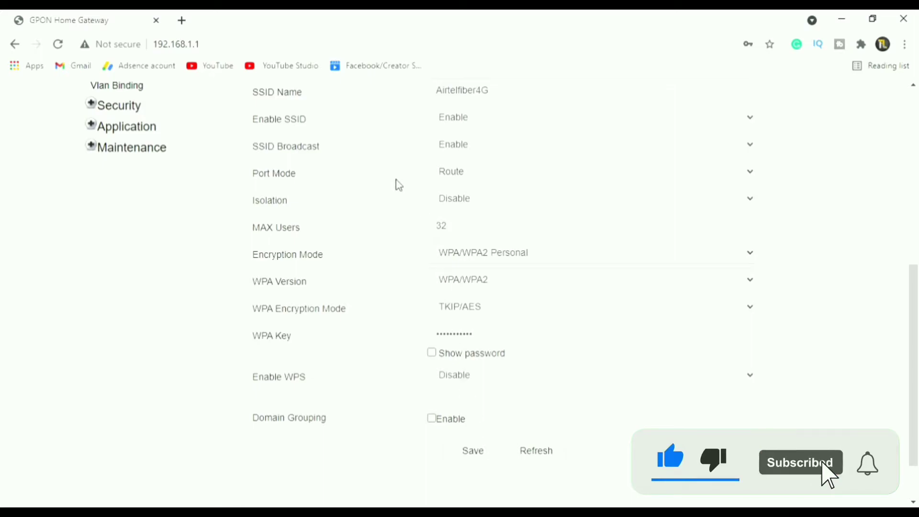
pyautogui.scroll(8, 383, 213)
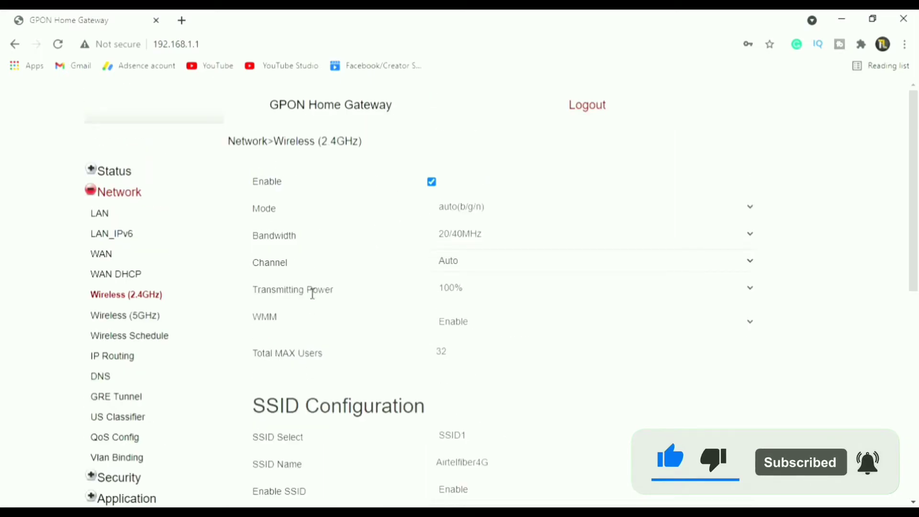
# Open the 5GHz wireless settings and rename the SSID to Airtelfiber5GHz
pyautogui.click(195, 320)
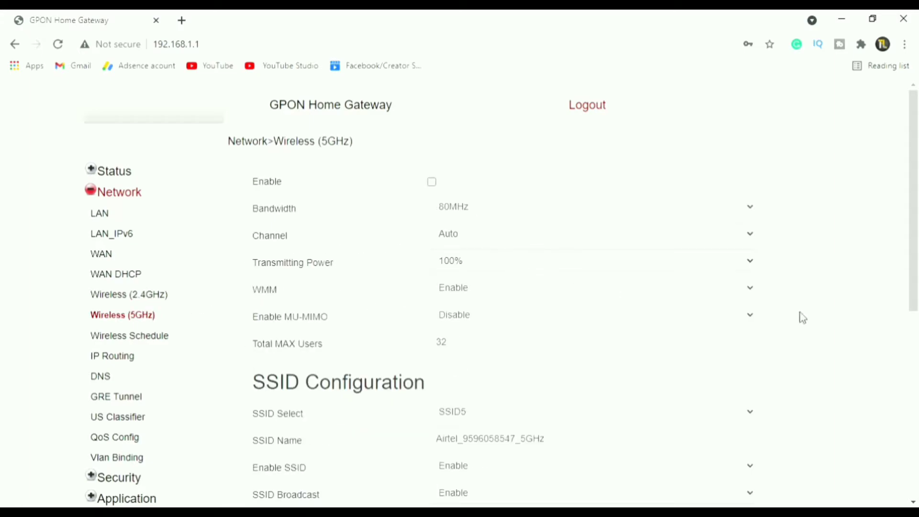
pyautogui.moveTo(913, 154); pyautogui.dragTo(916, 266)
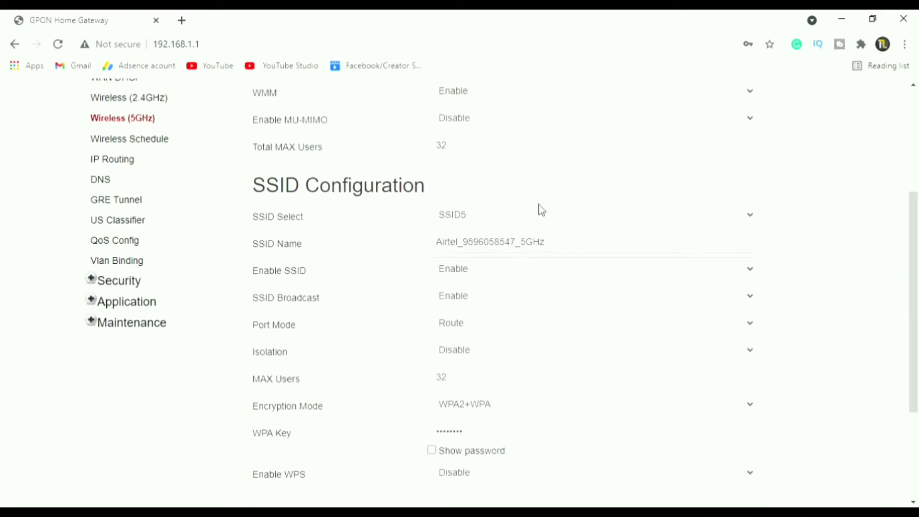
pyautogui.click(584, 245)
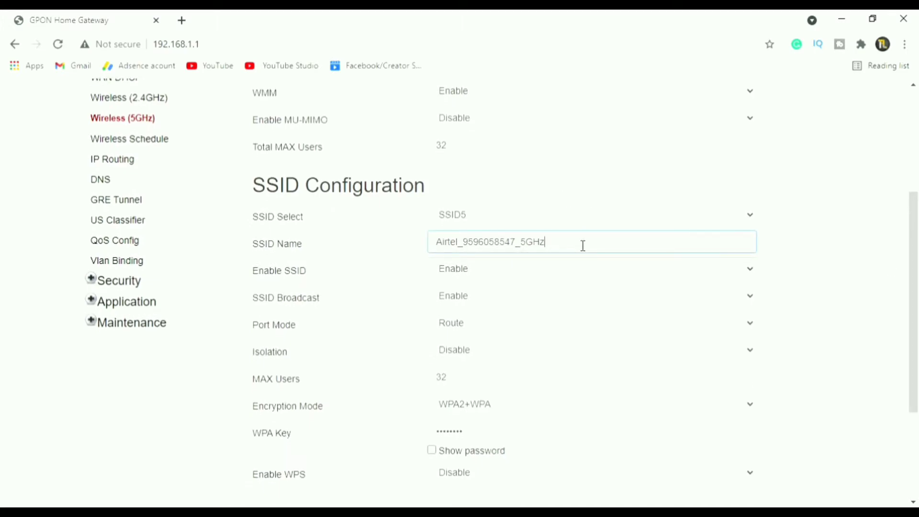
pyautogui.click(522, 246)
pyautogui.press('BackSpace')
pyautogui.press('BackSpace')
pyautogui.press('BackSpace')
pyautogui.press('BackSpace')
pyautogui.press('BackSpace')
pyautogui.press('BackSpace')
pyautogui.press('BackSpace')
pyautogui.press('BackSpace')
pyautogui.press('BackSpace')
pyautogui.press('BackSpace')
pyautogui.press('BackSpace')
pyautogui.press('BackSpace')
pyautogui.press('BackSpace')
pyautogui.press('BackSpace')
pyautogui.press('BackSpace')
pyautogui.press('BackSpace')
pyautogui.press('BackSpace')
pyautogui.write('irtelfiber')
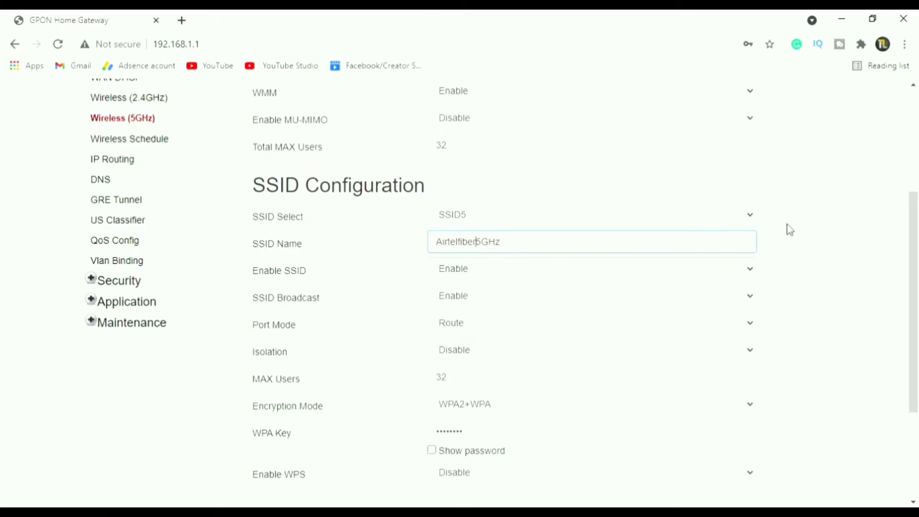
# Replace the 5GHz WPA key with a new key and save the settings
pyautogui.moveTo(911, 216); pyautogui.dragTo(915, 270)
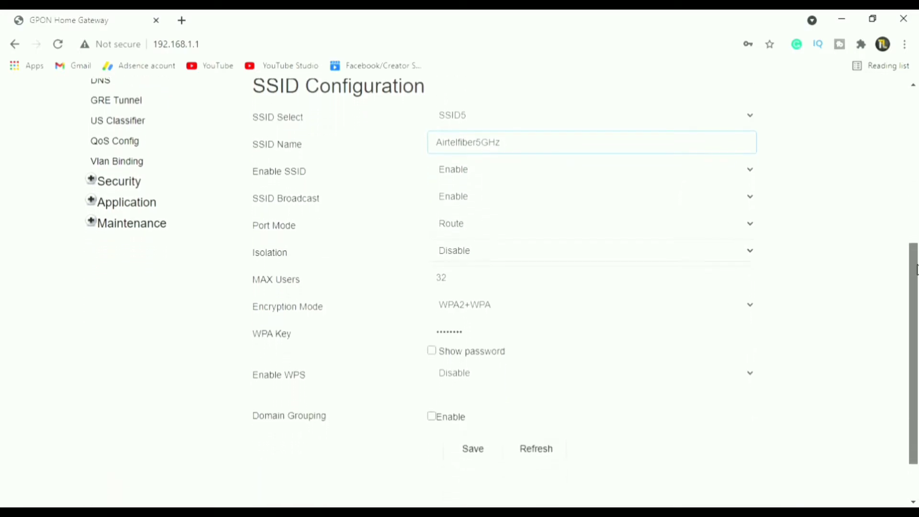
pyautogui.click(432, 351)
pyautogui.click(485, 339)
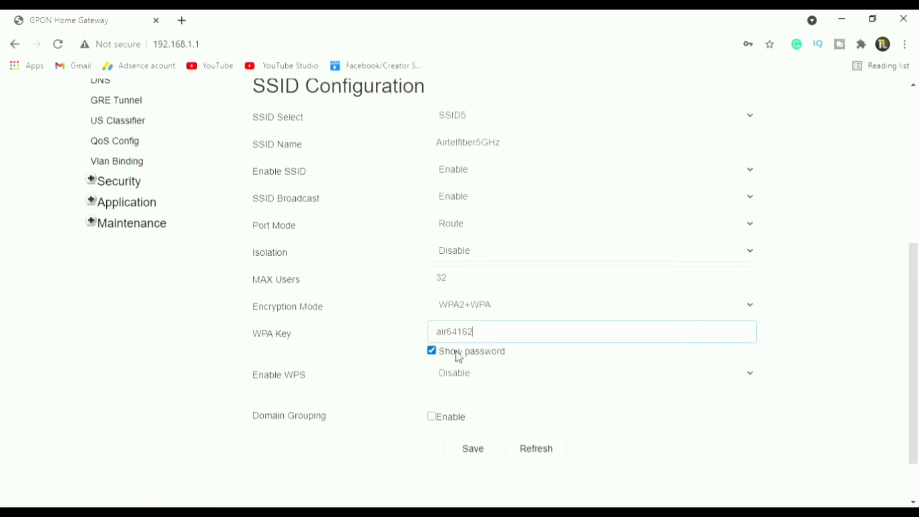
pyautogui.click(432, 351)
pyautogui.click(470, 342)
pyautogui.press('BackSpace')
pyautogui.press('BackSpace')
pyautogui.press('BackSpace')
pyautogui.press('BackSpace')
pyautogui.press('BackSpace')
pyautogui.press('BackSpace')
pyautogui.press('BackSpace')
pyautogui.press('BackSpace')
pyautogui.click(484, 454)
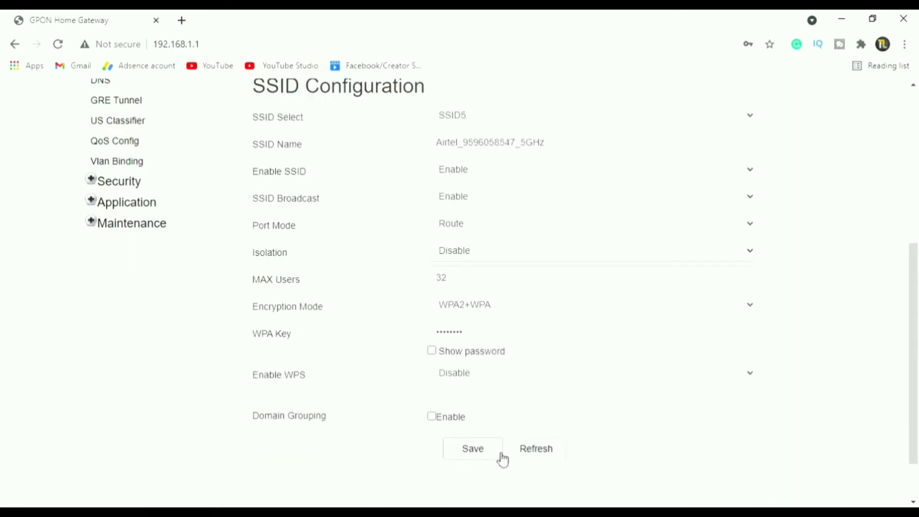
# Go to the Maintenance > Password page
pyautogui.scroll(6, 514, 320)
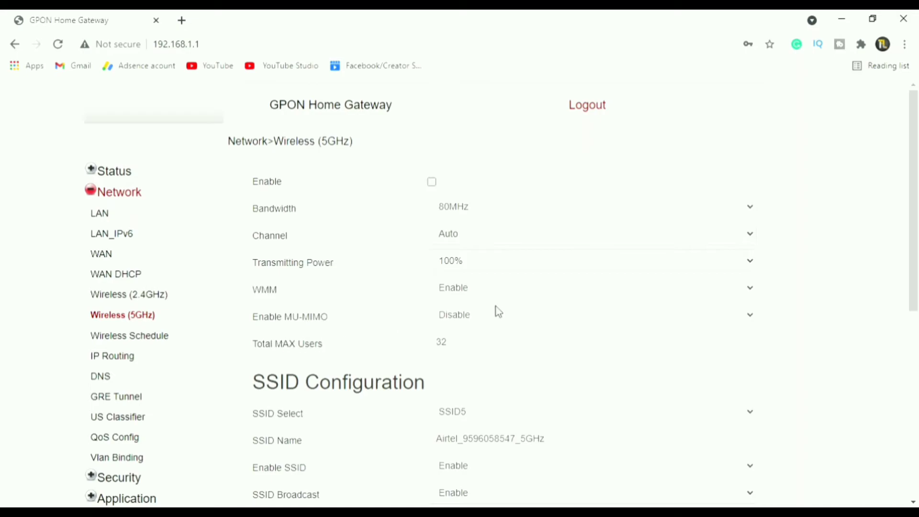
pyautogui.scroll(-9, 498, 313)
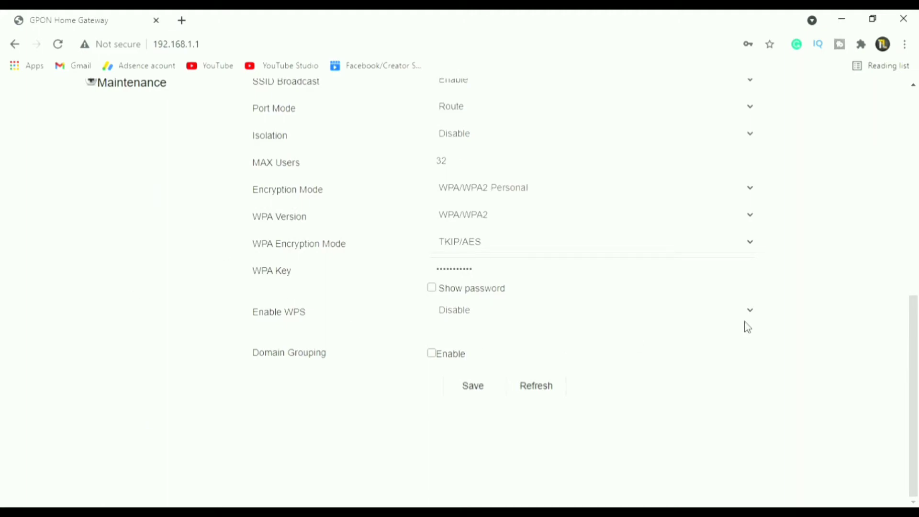
pyautogui.moveTo(914, 351); pyautogui.dragTo(907, 221)
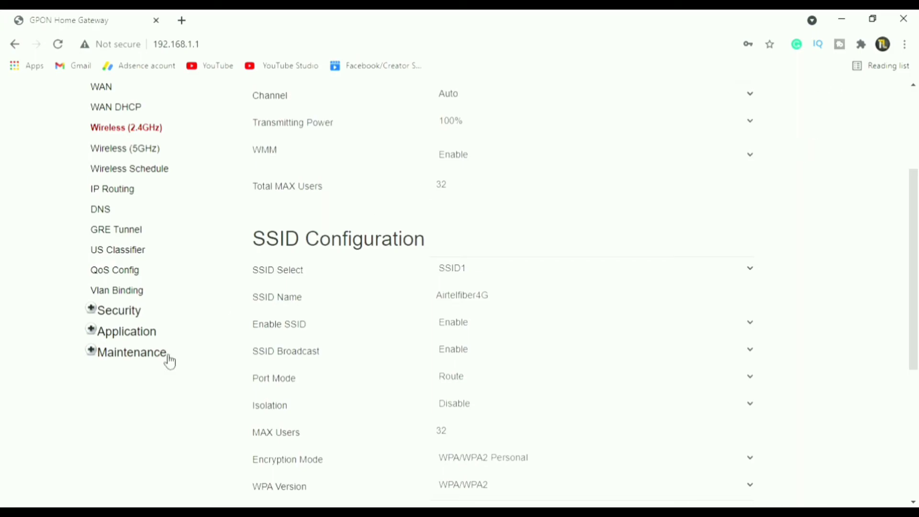
pyautogui.click(111, 355)
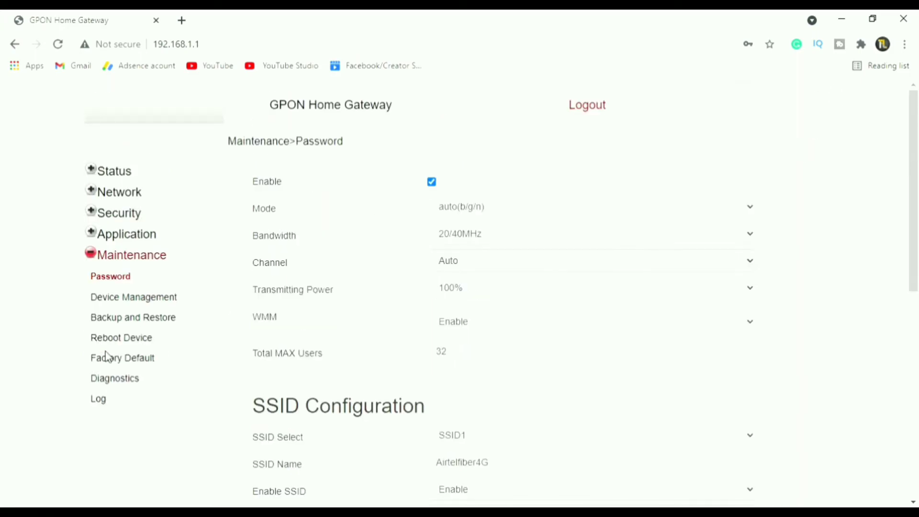
# Fill the Original, New and Re-enter Password fields, with prompt message 'welcome to airtel fiber'
pyautogui.click(500, 190)
pyautogui.write('admin')
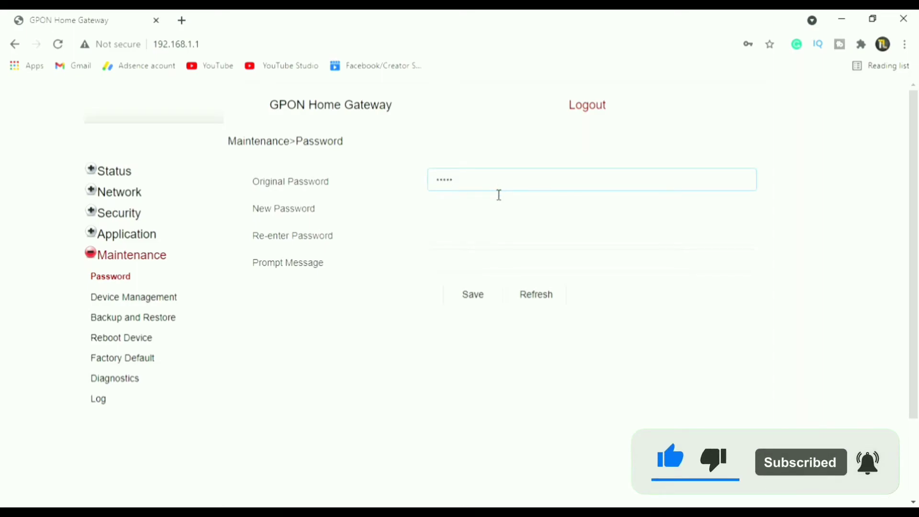
pyautogui.click(498, 220)
pyautogui.write('123456789012')
pyautogui.click(492, 235)
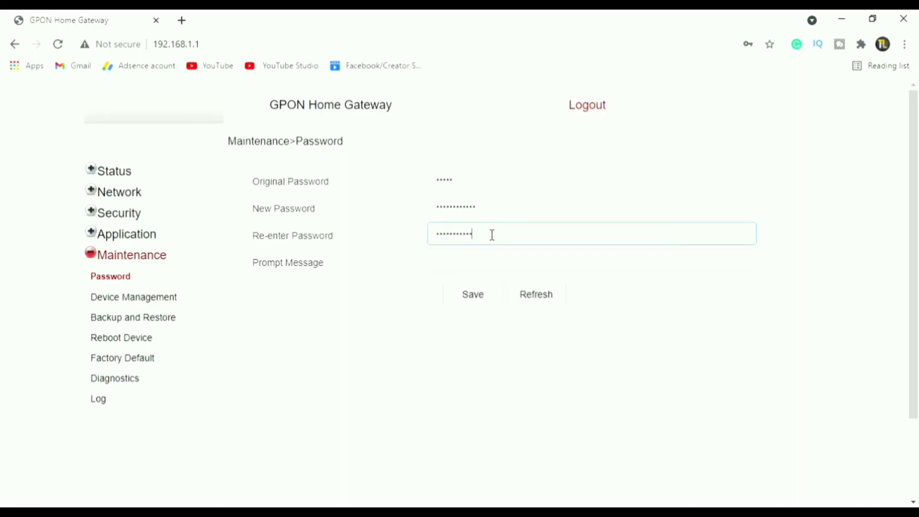
pyautogui.press('BackSpace')
pyautogui.press('BackSpace')
pyautogui.press('BackSpace')
pyautogui.press('BackSpace')
pyautogui.press('BackSpace')
pyautogui.press('BackSpace')
pyautogui.press('BackSpace')
pyautogui.press('BackSpace')
pyautogui.press('BackSpace')
pyautogui.press('BackSpace')
pyautogui.press('BackSpace')
pyautogui.write('1234523')
pyautogui.click(468, 271)
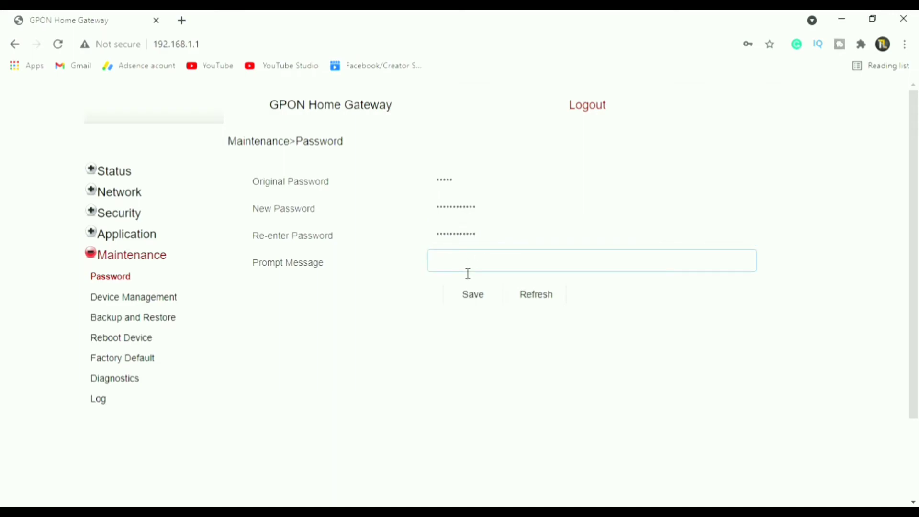
pyautogui.write('welcome to airtel fiber')
# Save the new admin password, dismiss the success alert, refresh the form, and log out
pyautogui.click(474, 301)
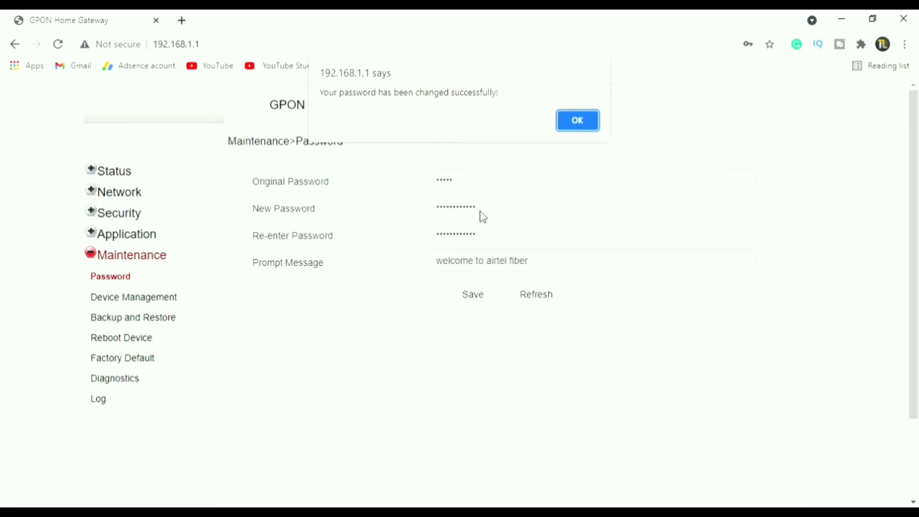
pyautogui.click(566, 117)
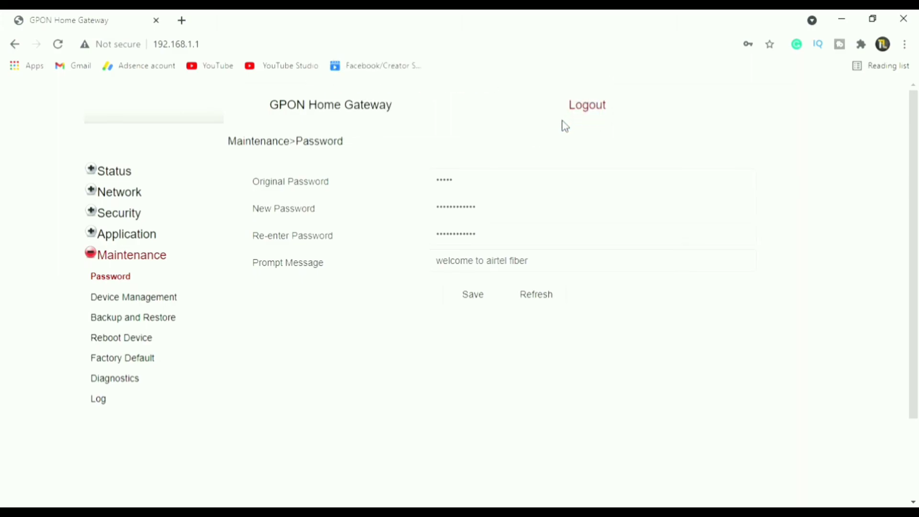
pyautogui.click(527, 303)
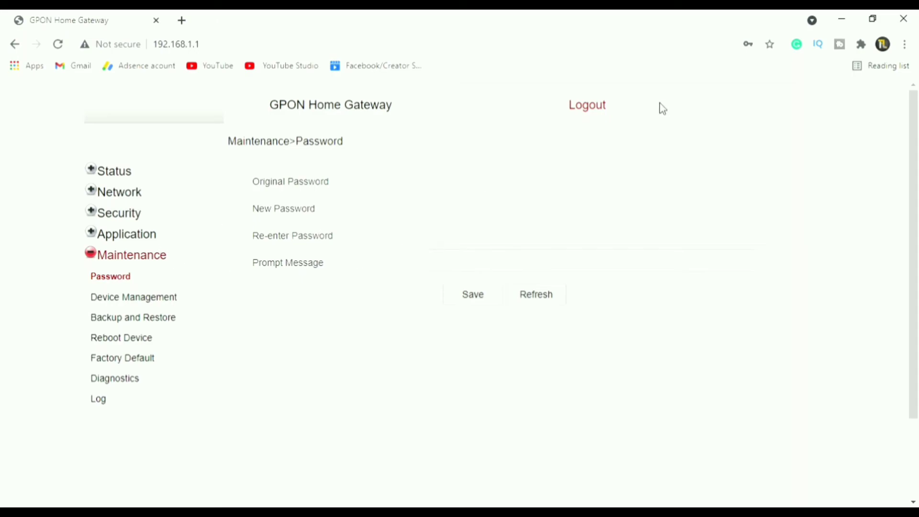
pyautogui.click(587, 108)
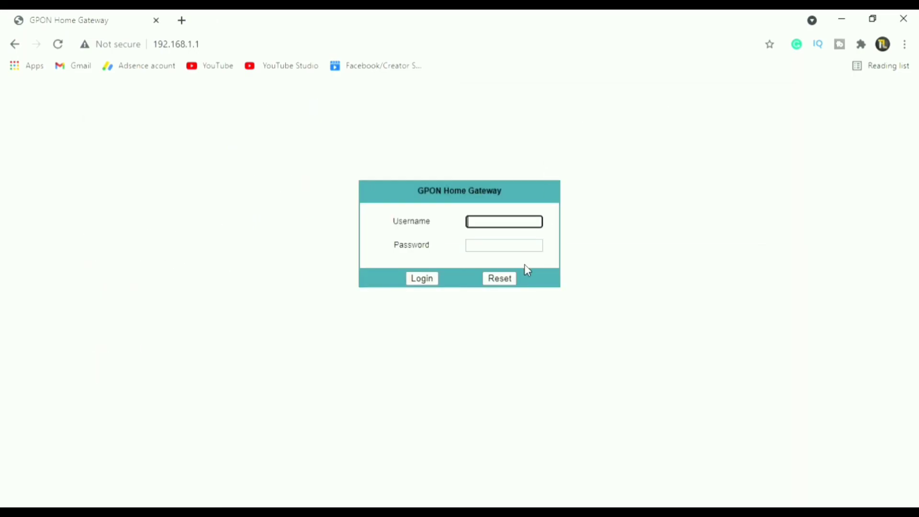